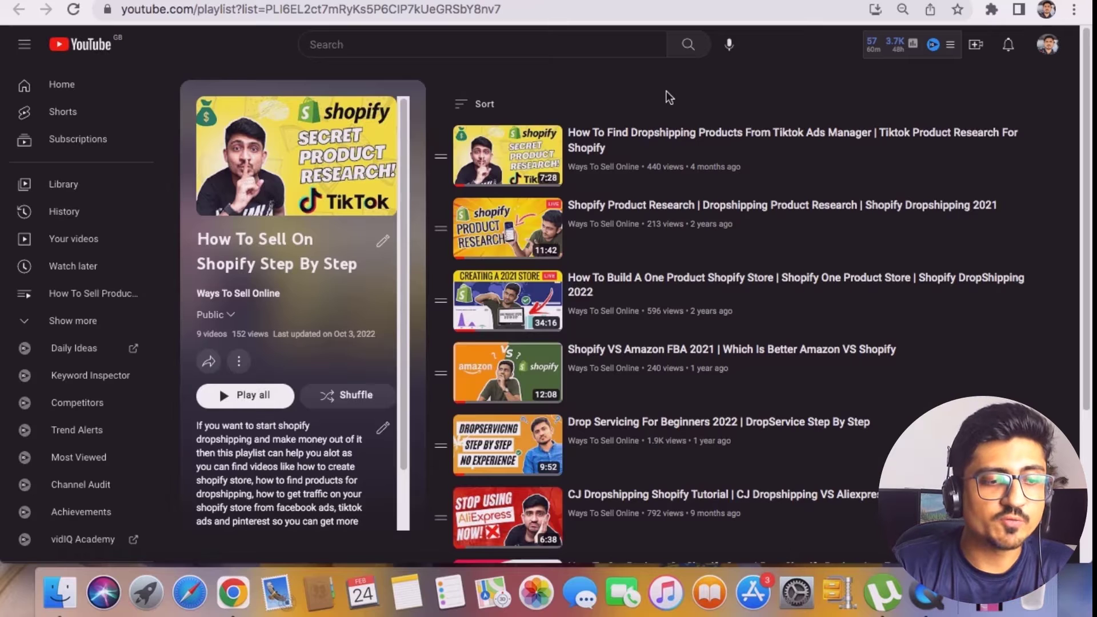
Scroll the YouTube playlist down and back up before leaving for Google Images.
scroll(739, 366, "down", 3)
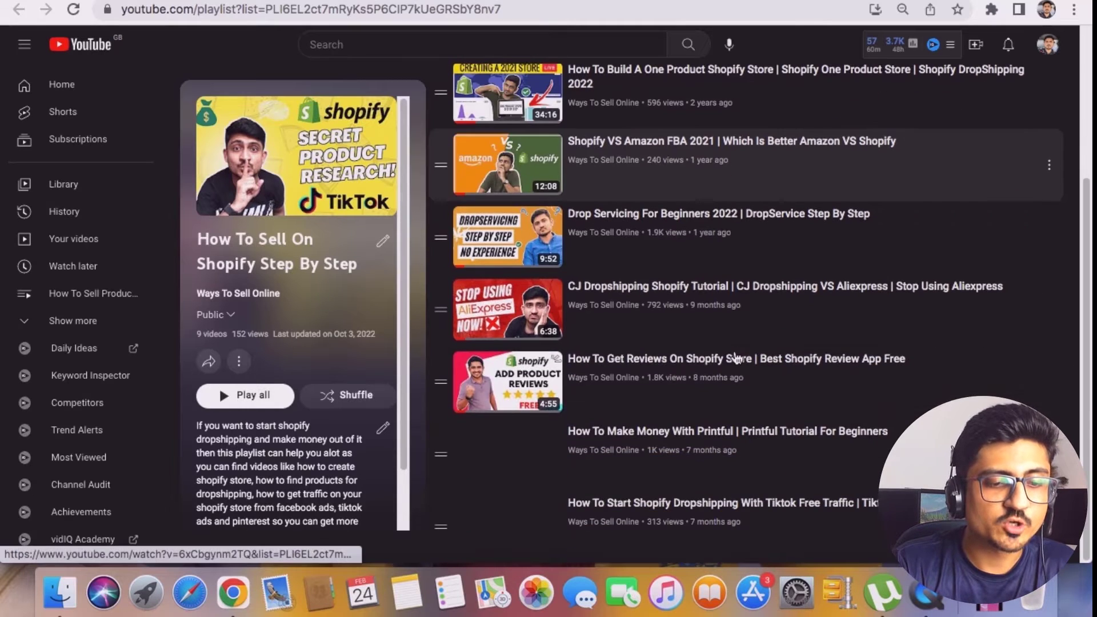
scroll(736, 320, "up", 3)
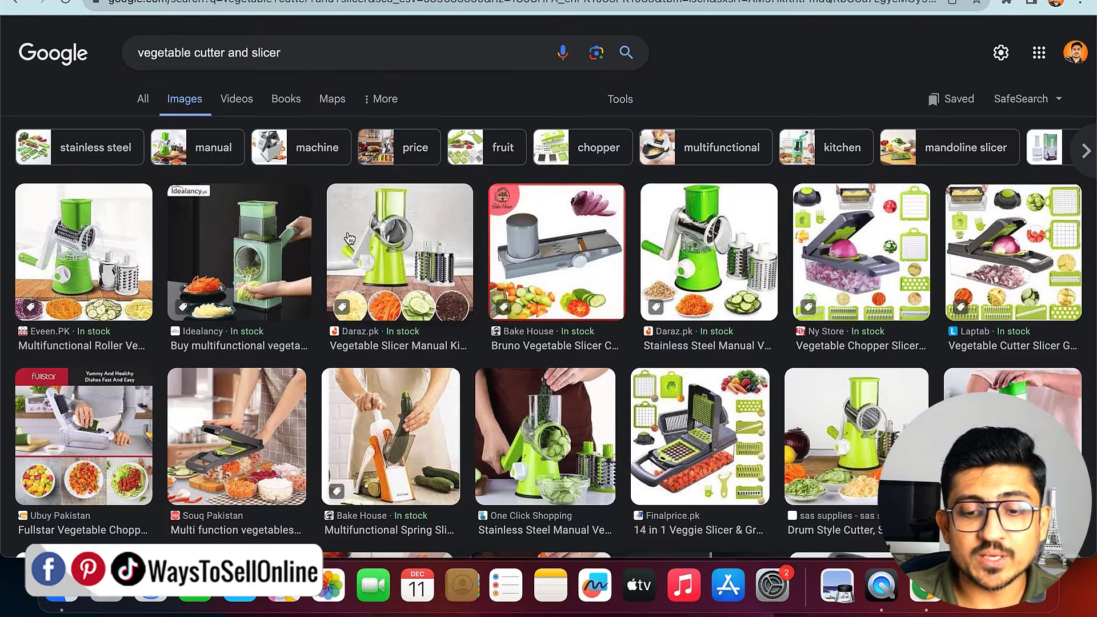
Open the Chef Cookware 4 In 1 Vegetable Cutter Chopper product page from the image results.
scroll(349, 237, "down", 2)
scroll(349, 237, "down", 3)
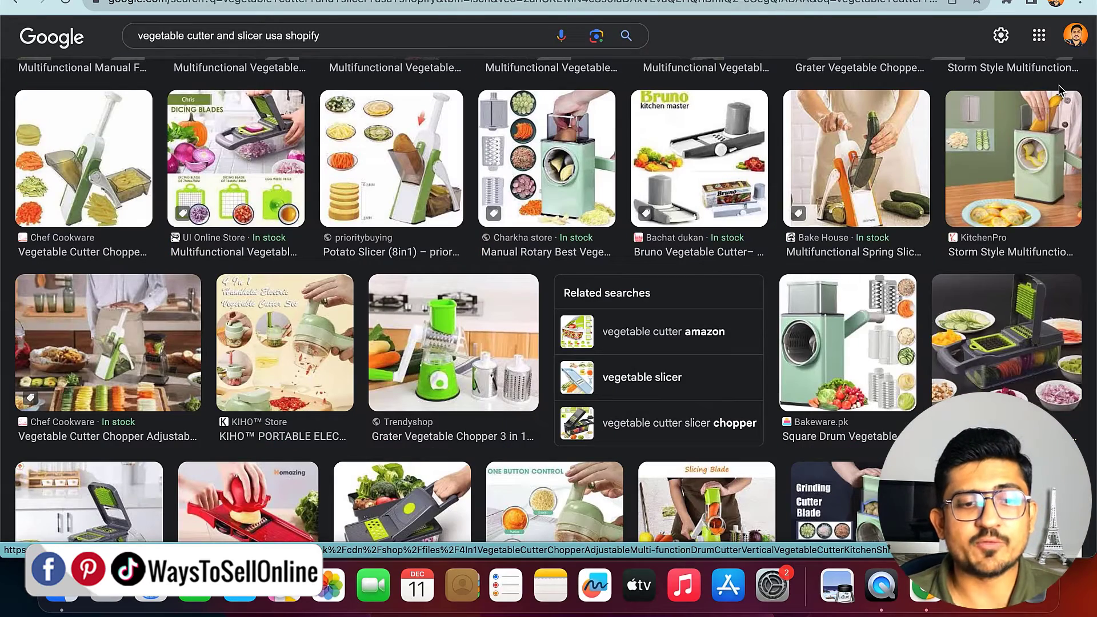
left_click(93, 332)
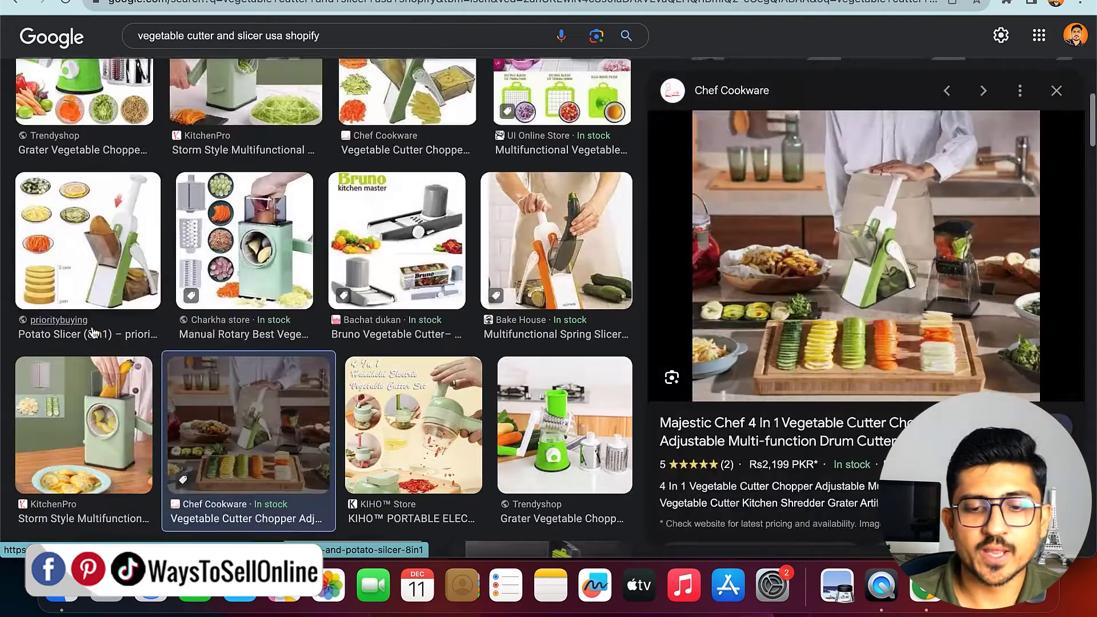
left_click(824, 254)
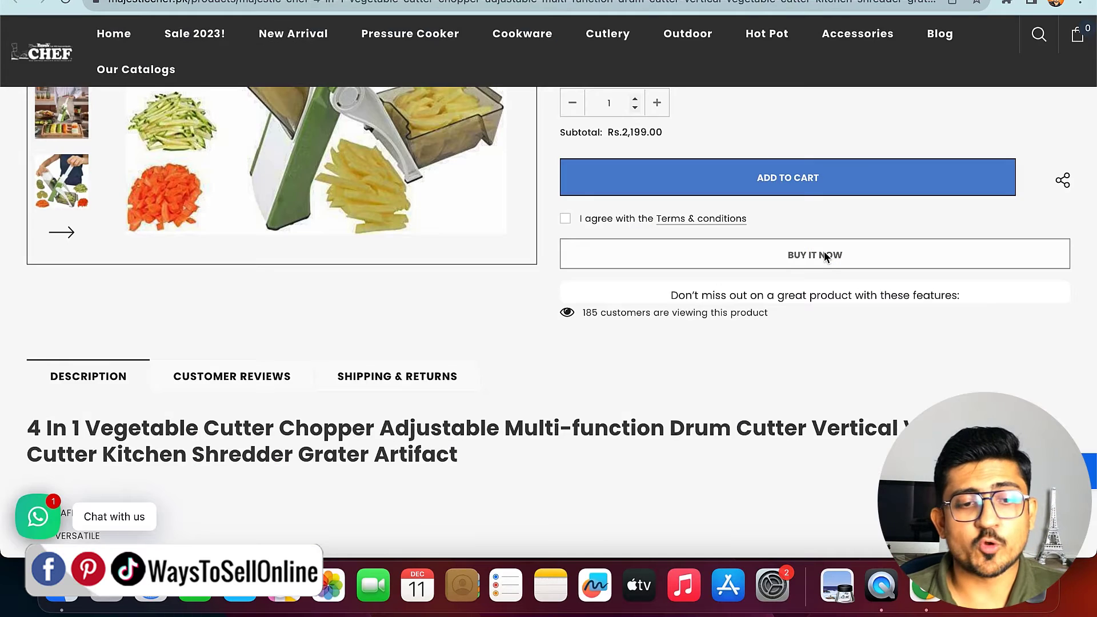
Read down the product page's description, feature list and 34 * 23 * 13 cm size.
scroll(824, 255, "down", 4)
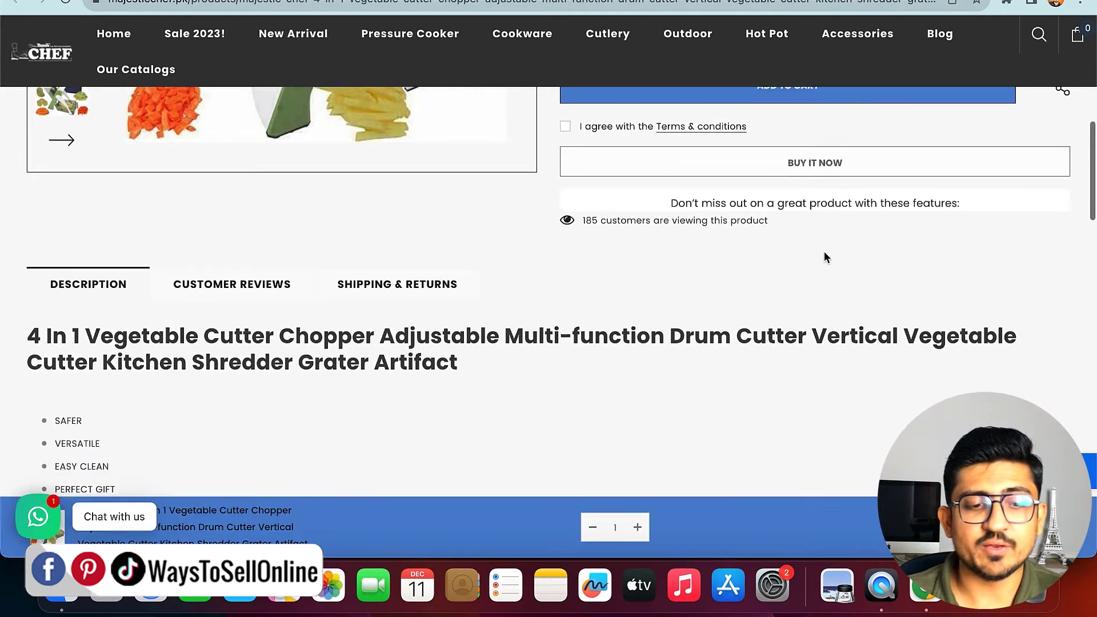
scroll(825, 252, "down", 1)
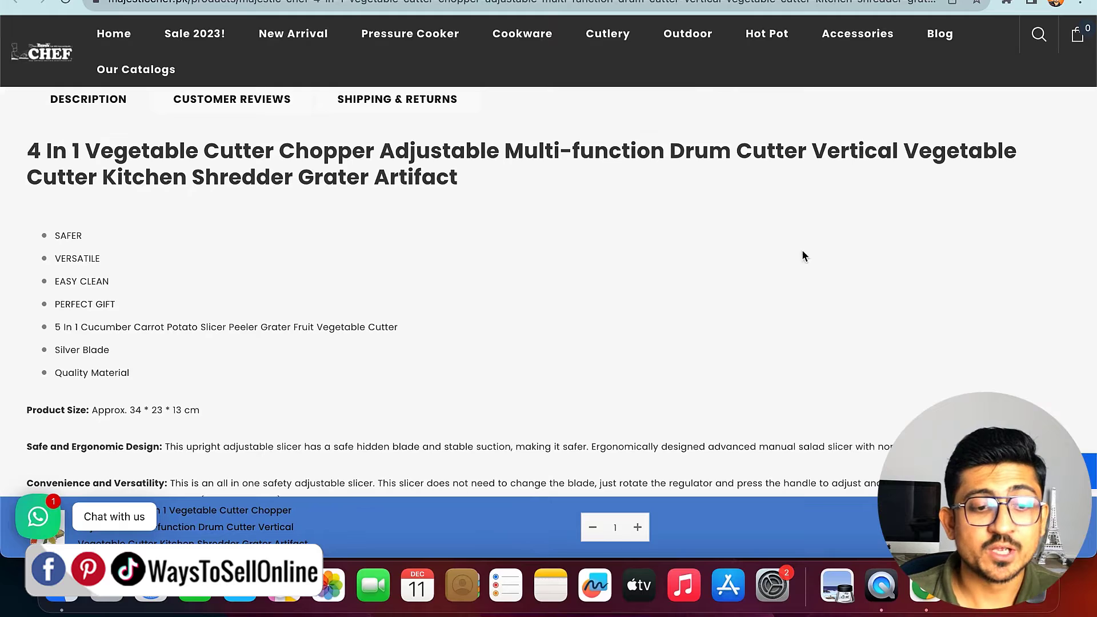
scroll(315, 305, "down", 1)
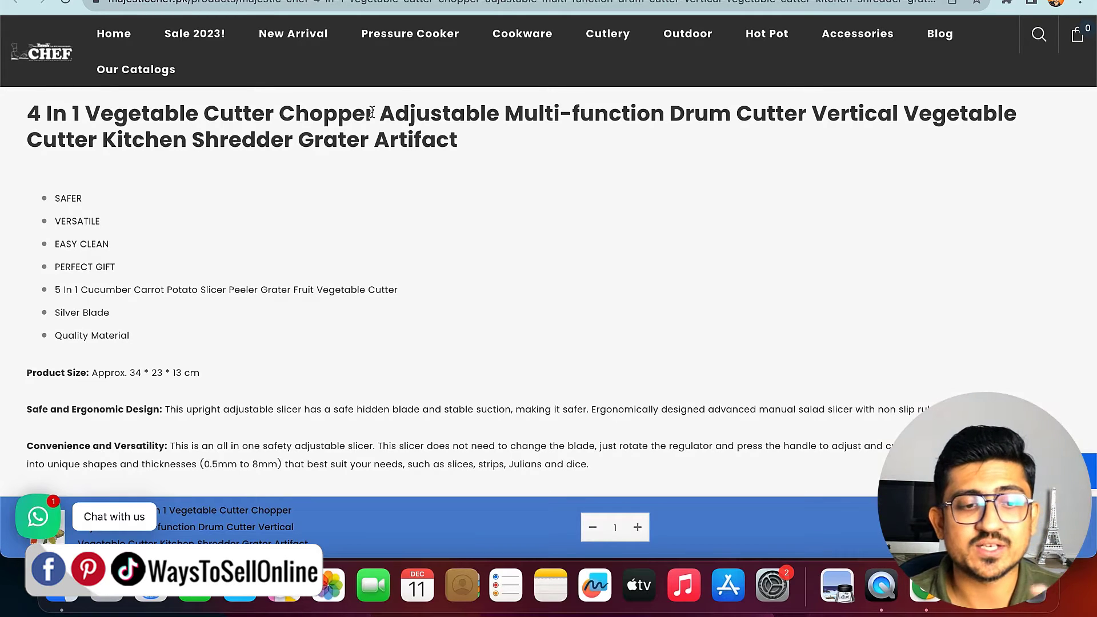
scroll(285, 188, "down", 1)
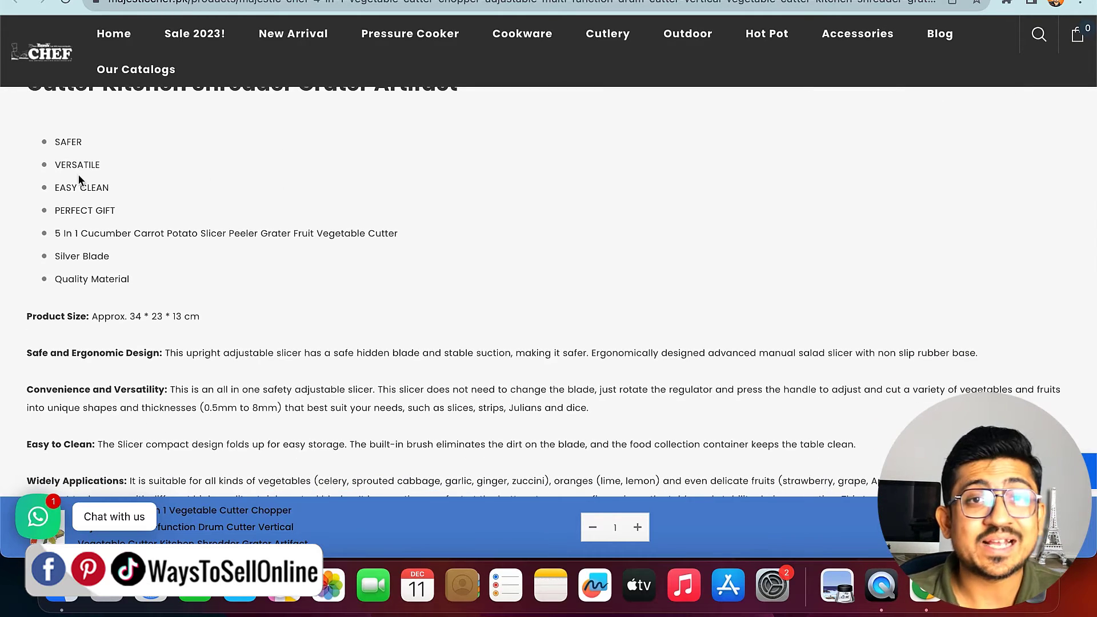
scroll(78, 174, "up", 2, "ctrl")
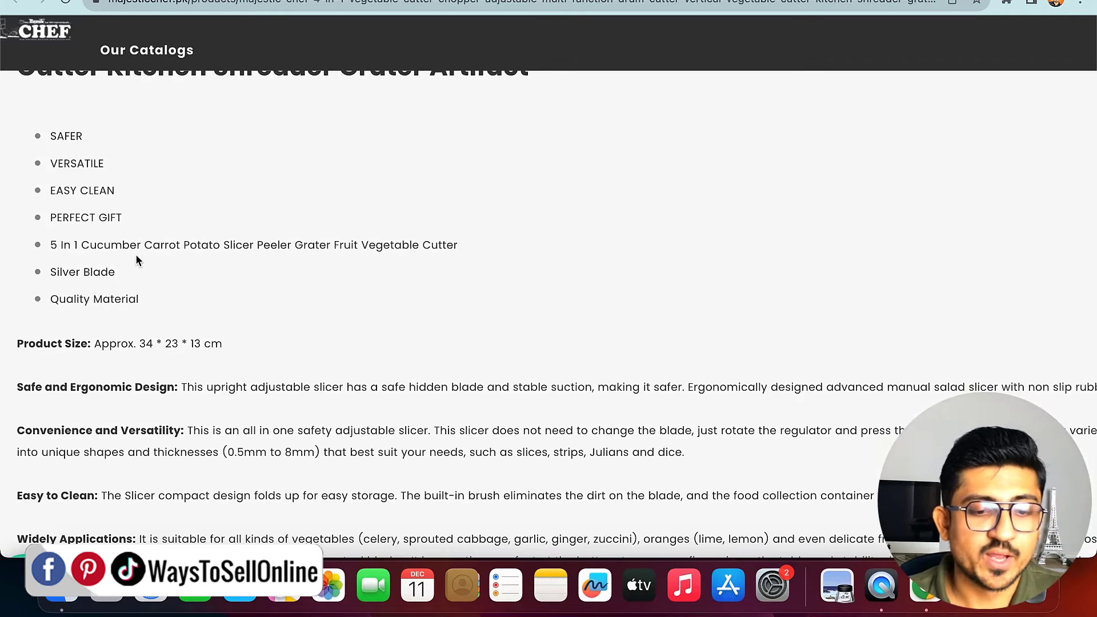
scroll(136, 260, "down", 4)
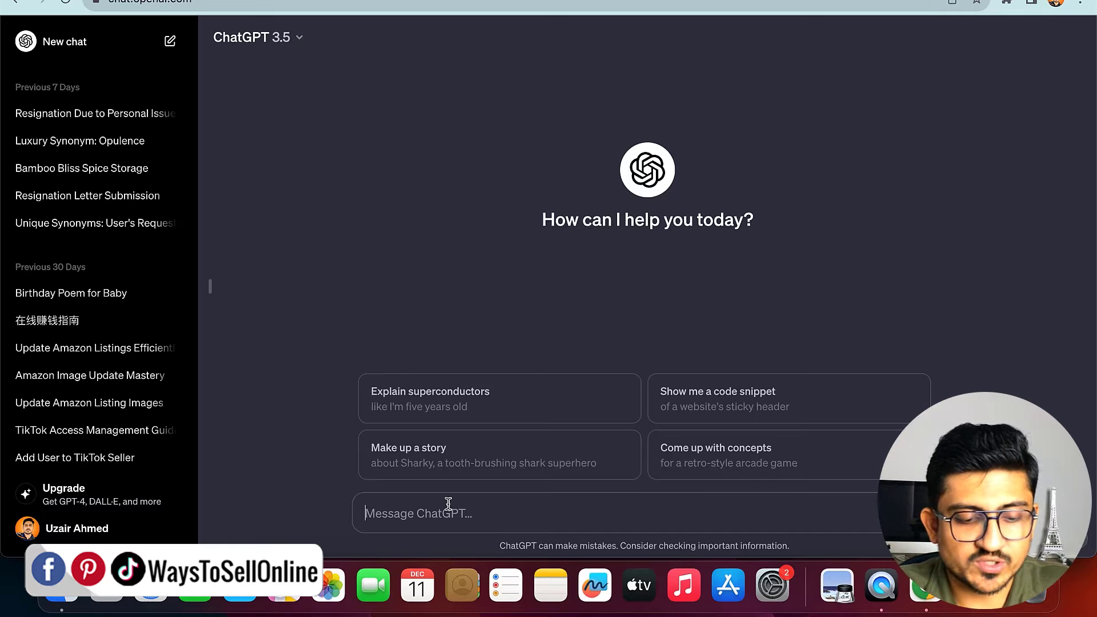
Ask ChatGPT for vegetable cutter and slicer benefits, listed with small details and seducing words for buyers.
type("what a")
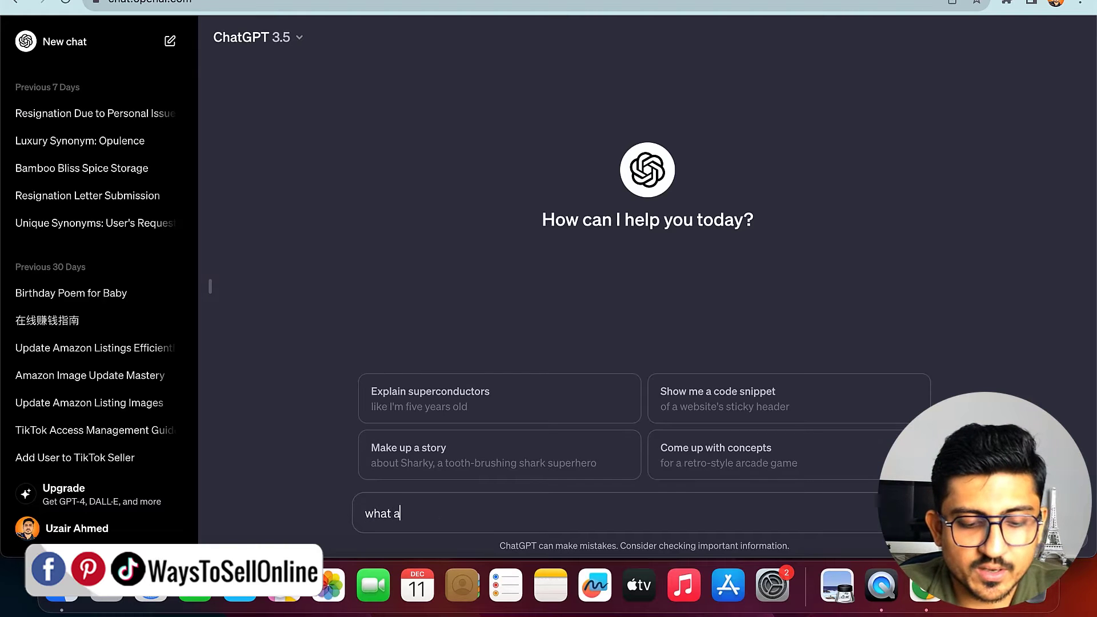
type("re the benifits")
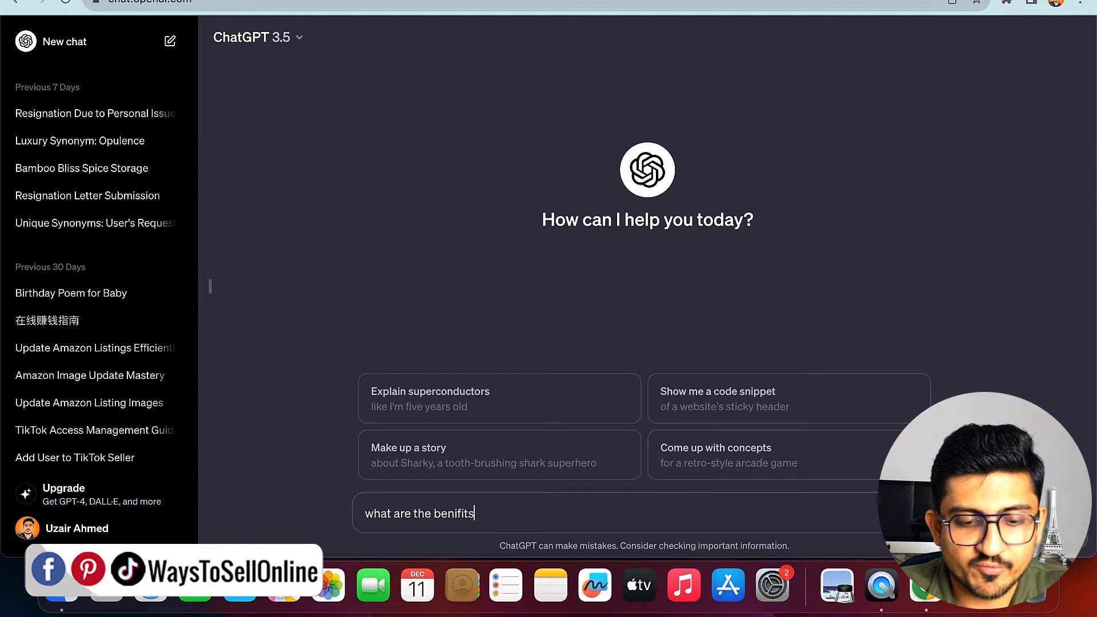
type(" of using vegetable cutter and slicer")
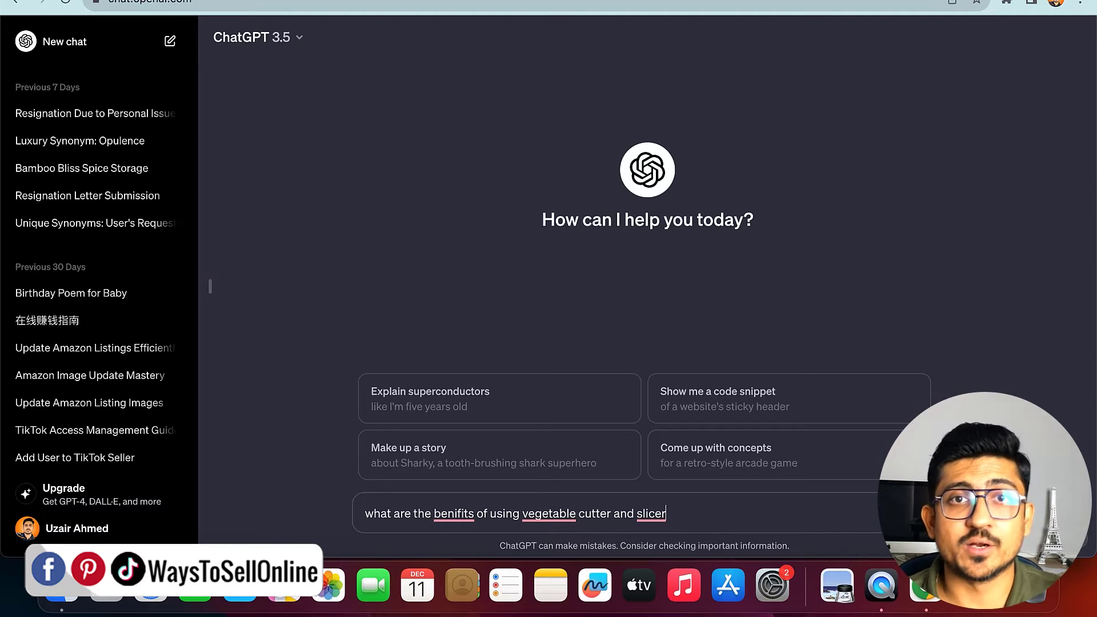
key("shift+Return")
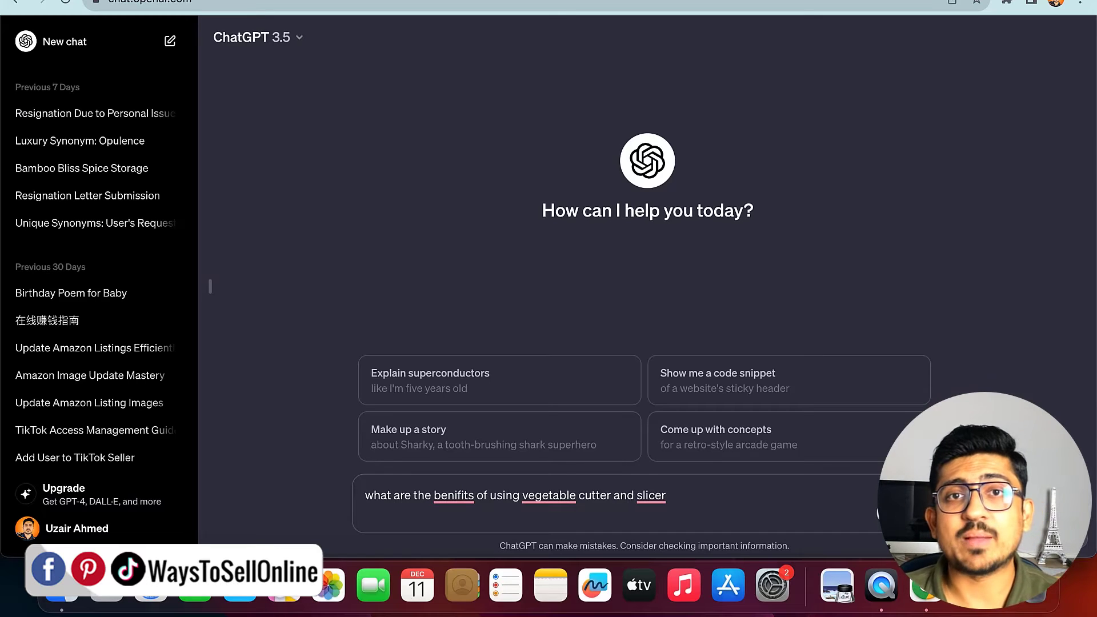
type("list them ")
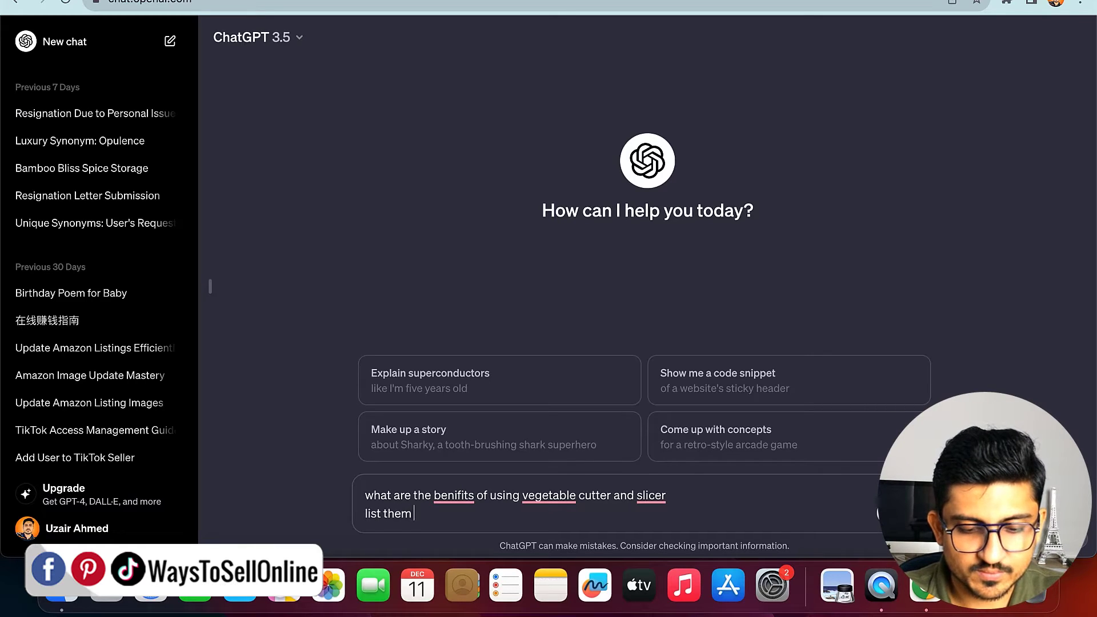
type("with small detaks")
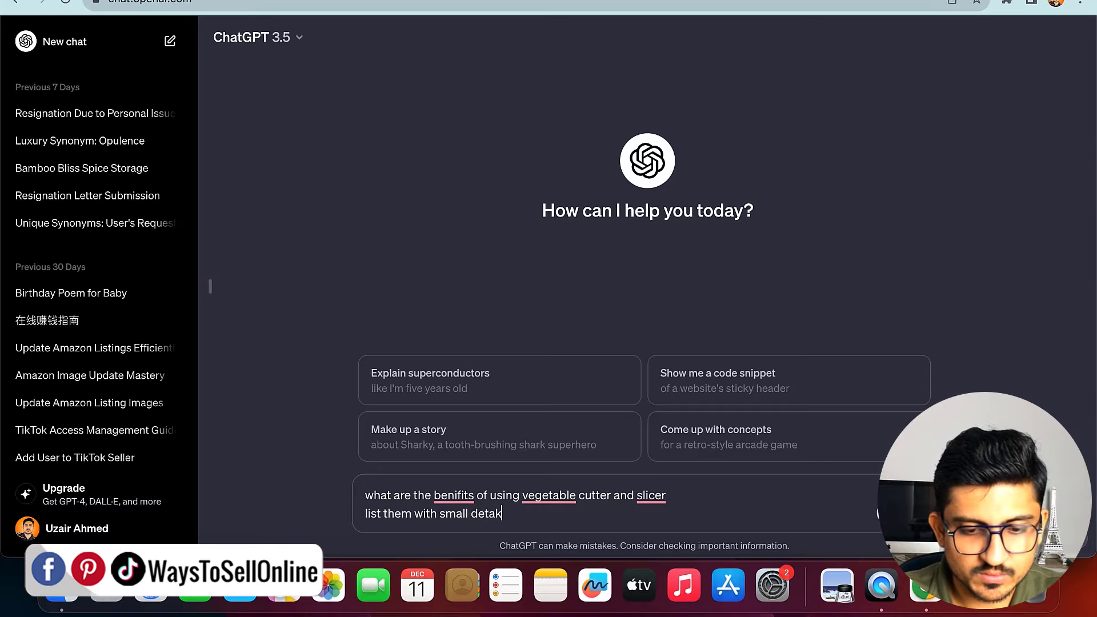
key("BackSpace")
key("BackSpace")
key("BackSpace")
type("il")
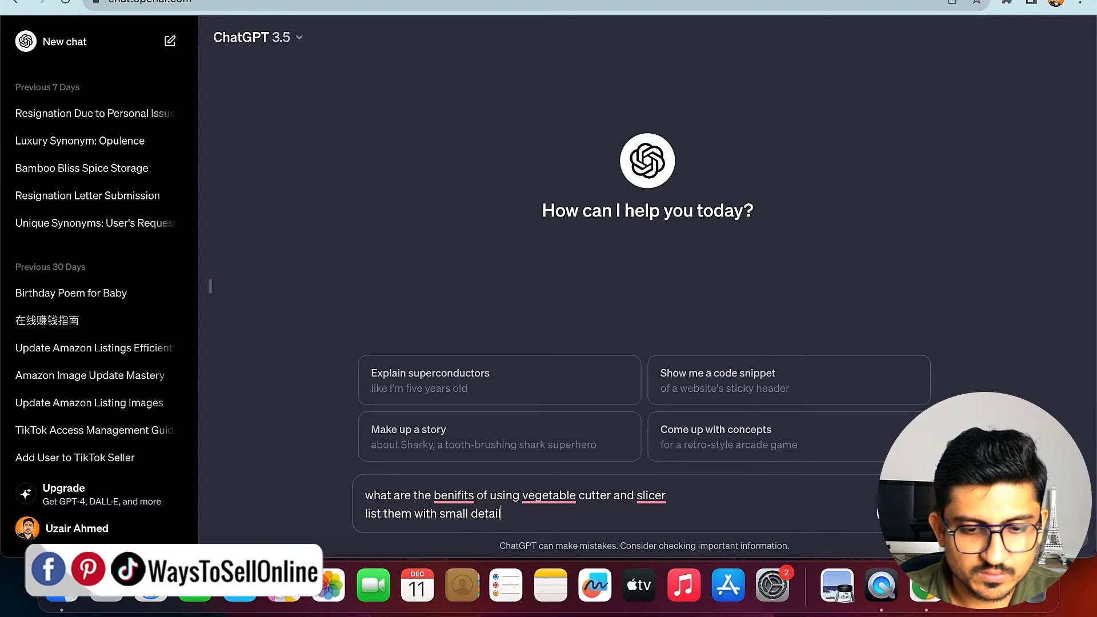
type("s and sedu")
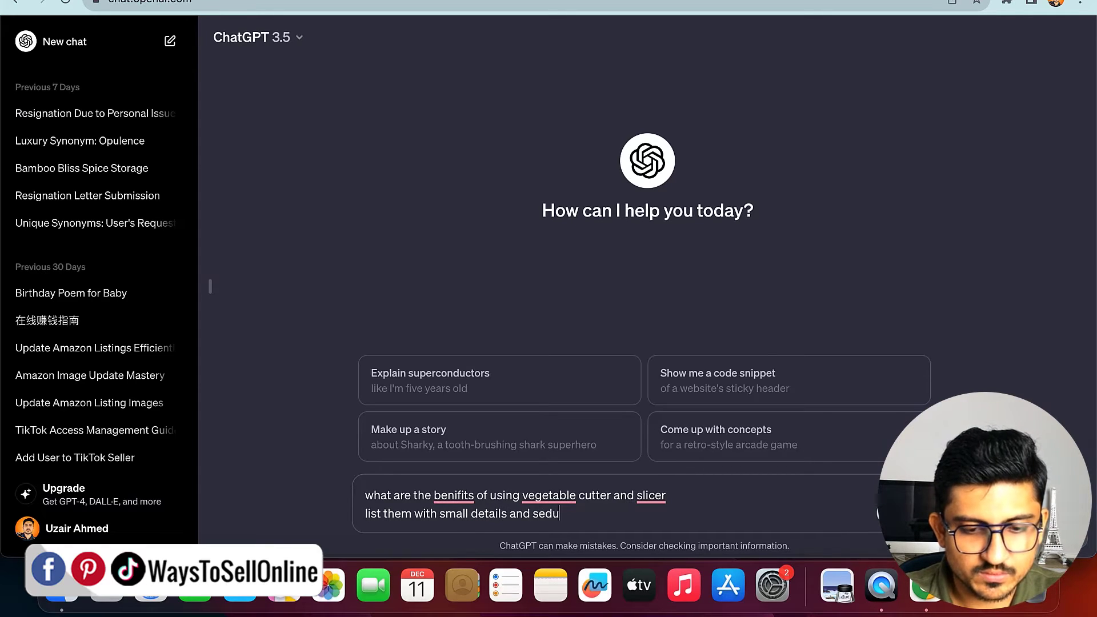
type("cing words ")
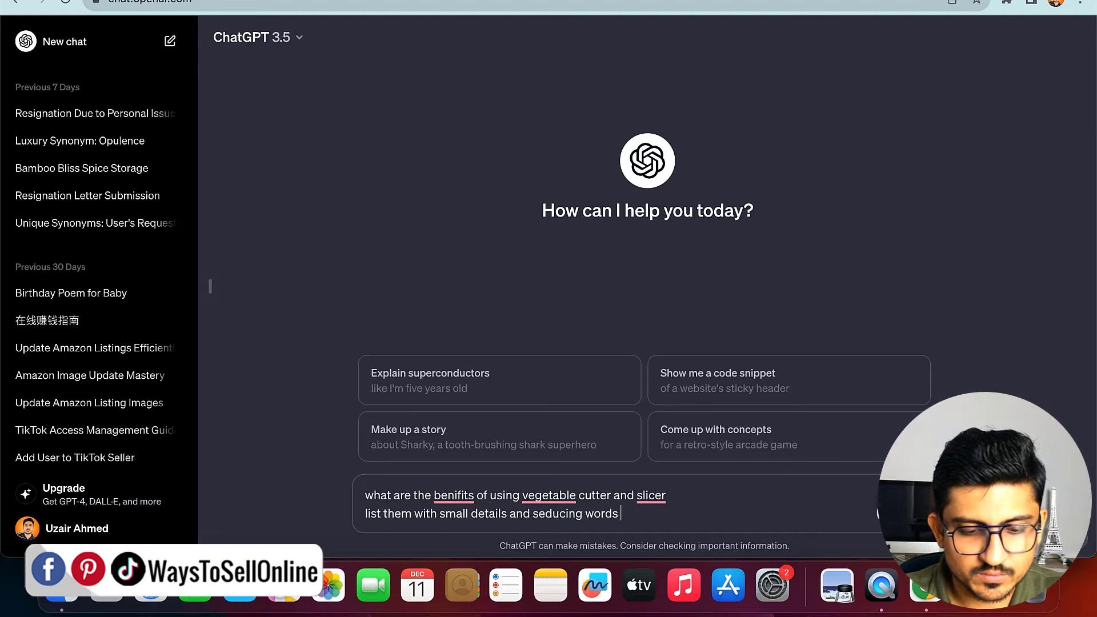
type("for buyers")
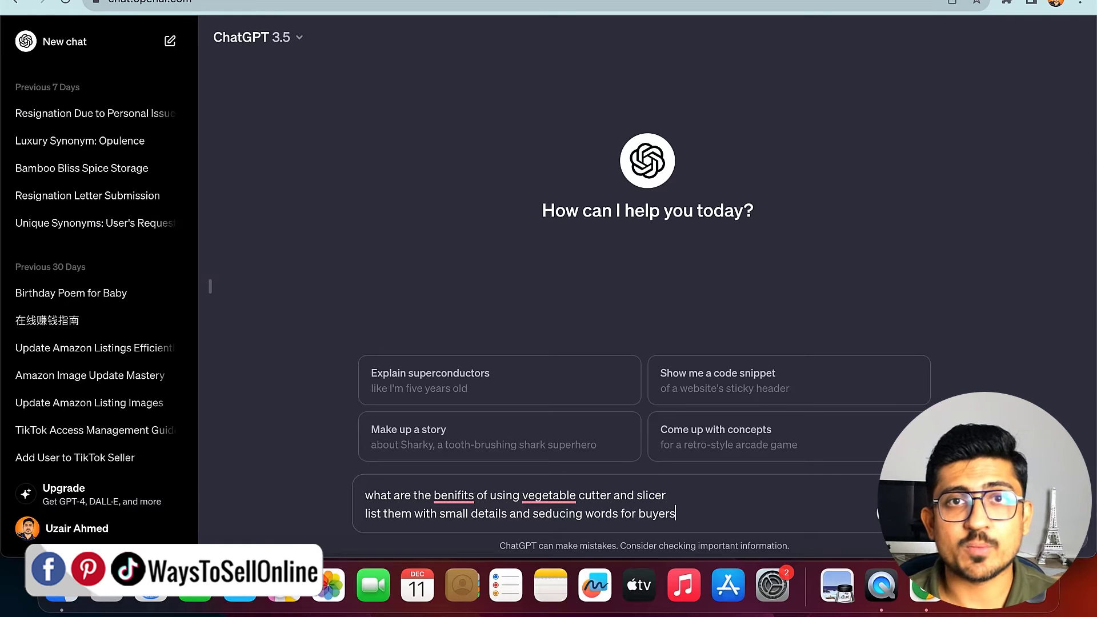
key("Return")
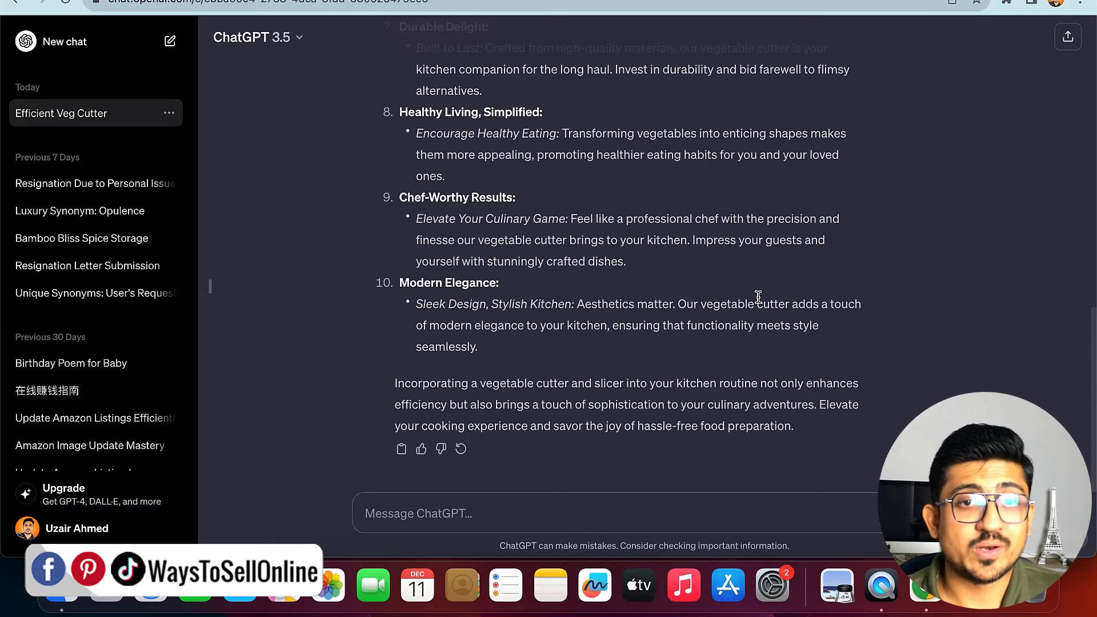
Zoom the browser page in to make the benefits reply larger.
scroll(758, 296, "up", 12)
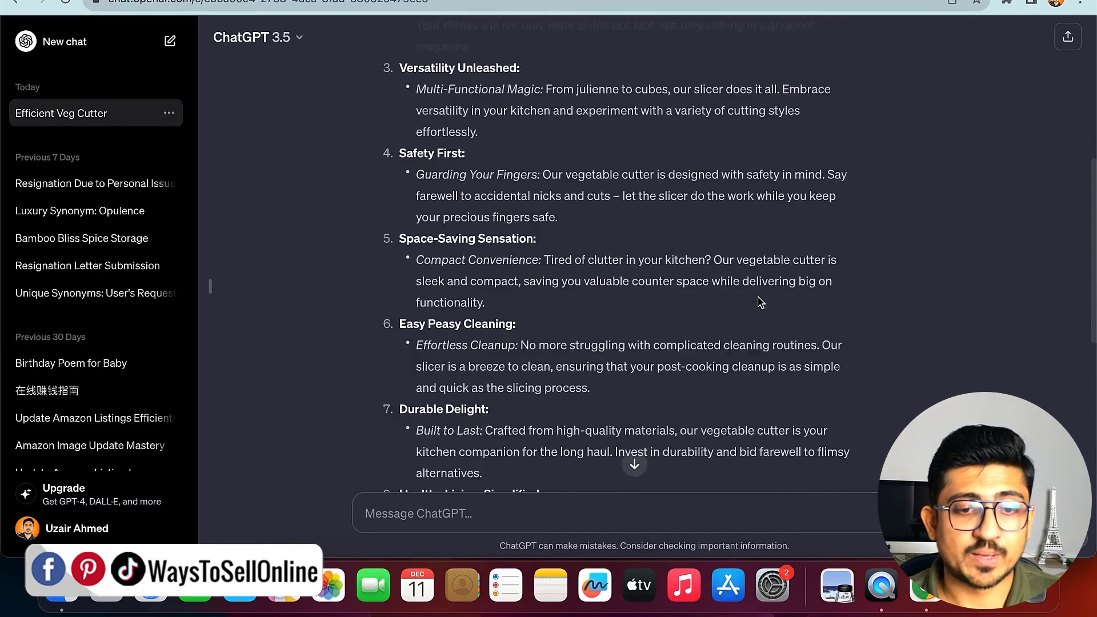
scroll(758, 296, "up", 4)
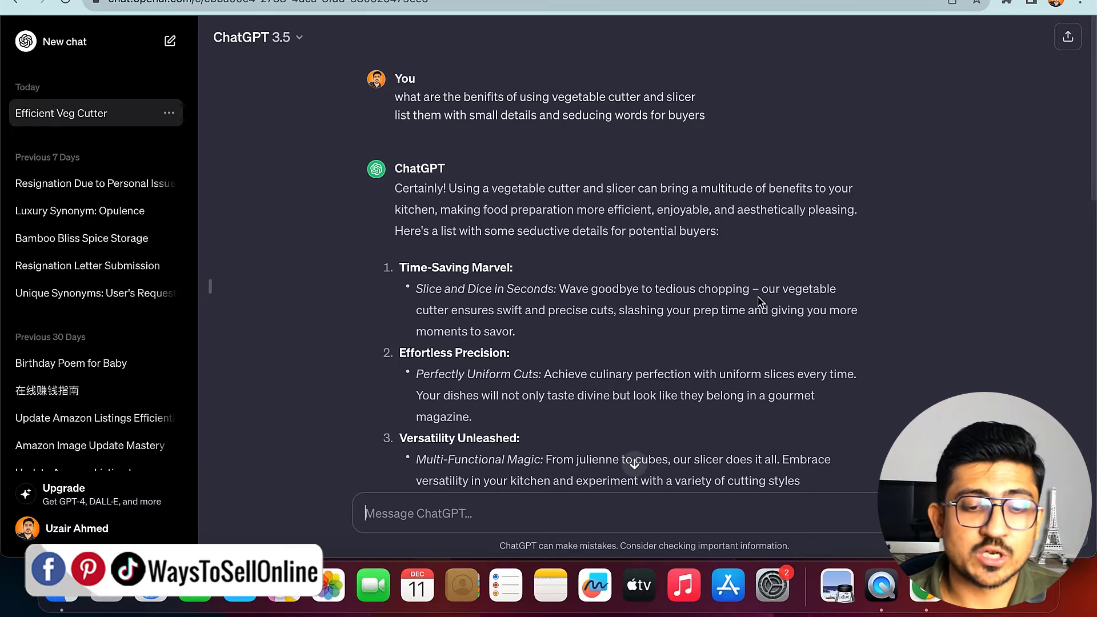
scroll(759, 296, "down", 3)
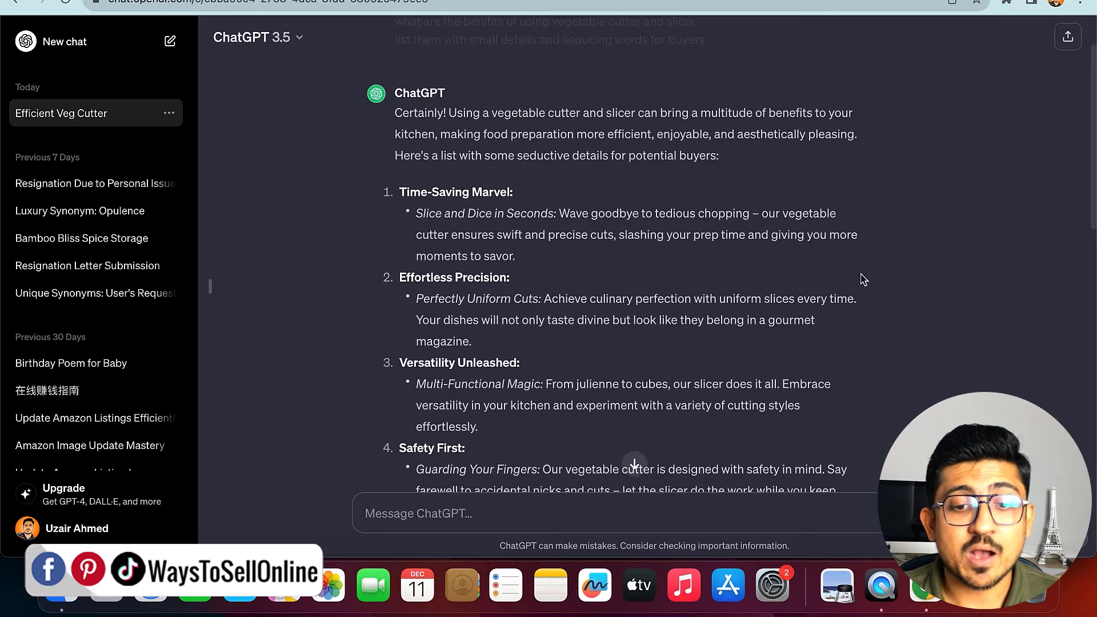
key("super+plus")
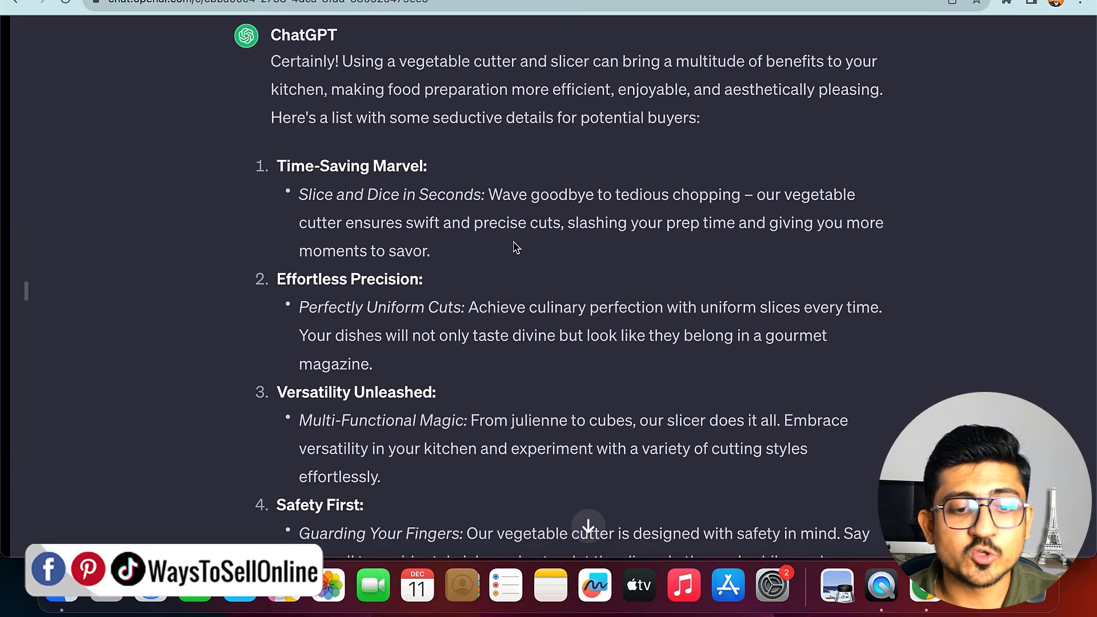
Read down the ten benefits to the 'Modern Elegance' point and closing paragraph.
scroll(516, 248, "down", 2)
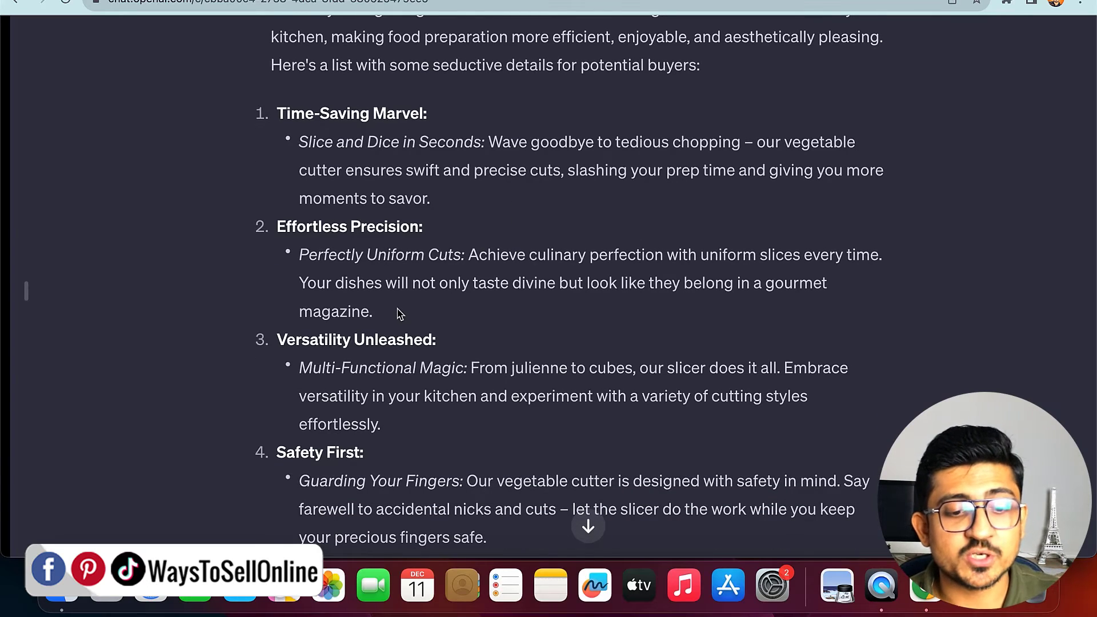
scroll(398, 313, "down", 8)
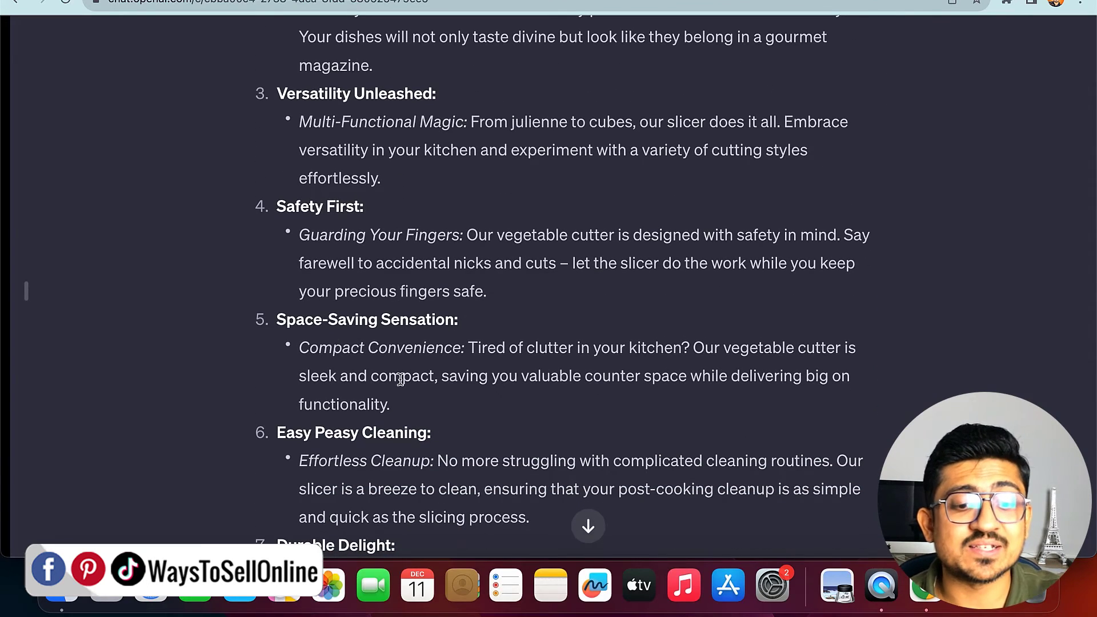
scroll(380, 437, "down", 3)
scroll(380, 437, "down", 2)
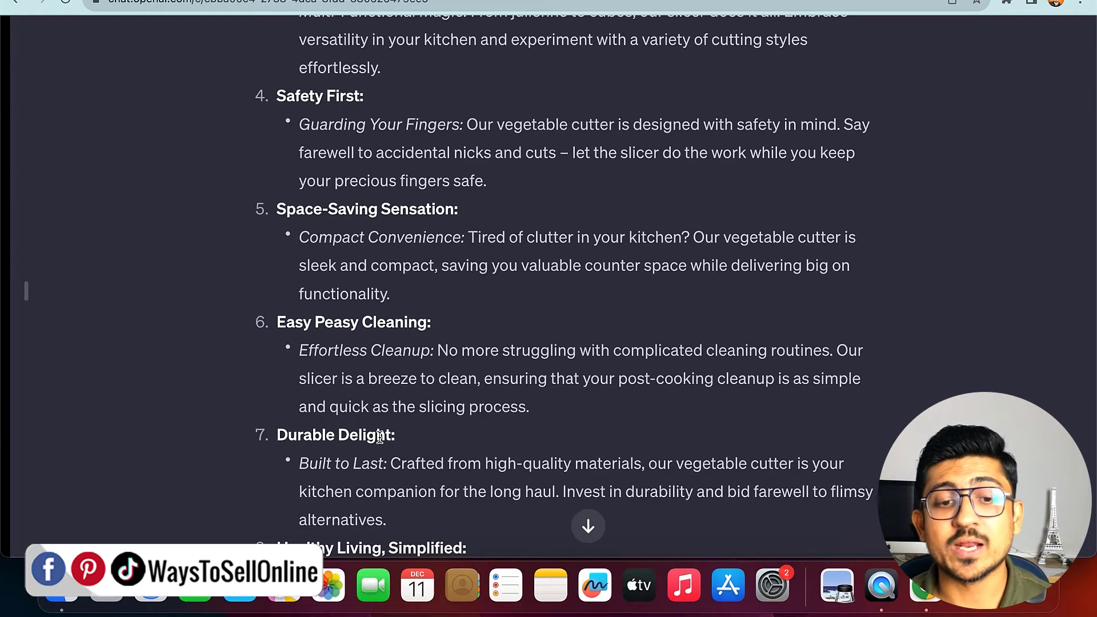
scroll(483, 335, "up", 10)
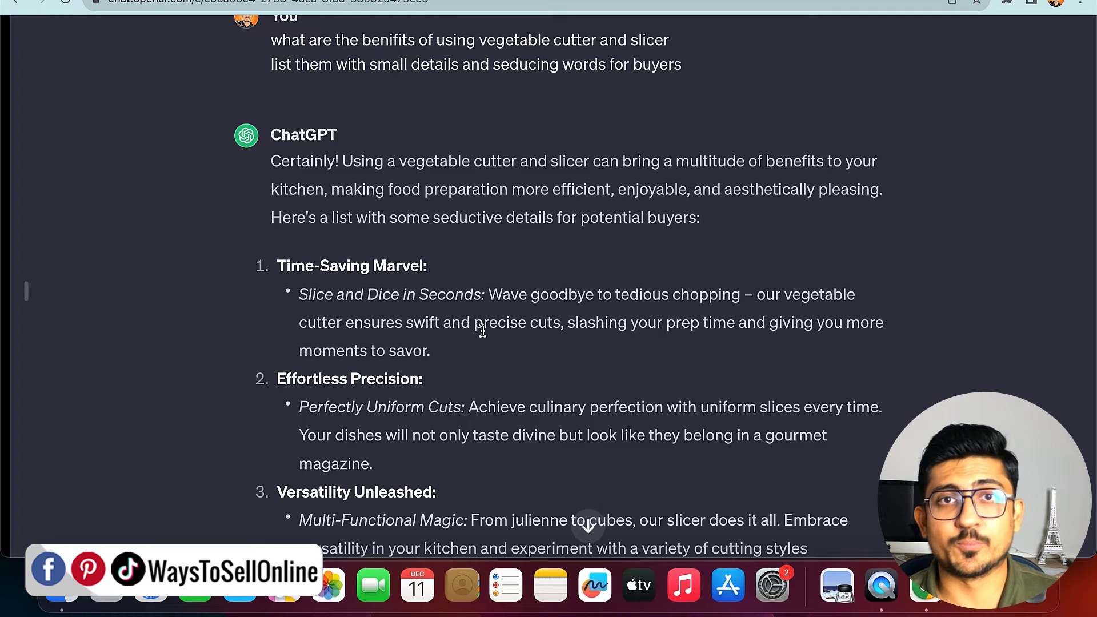
scroll(482, 331, "down", 10)
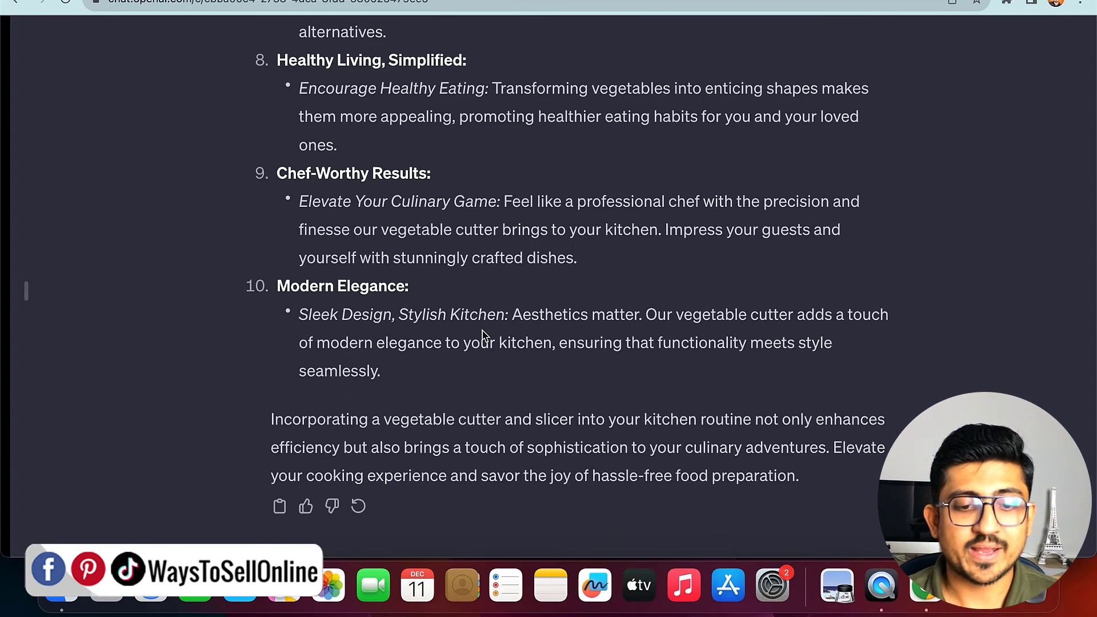
scroll(409, 473, "down", 3)
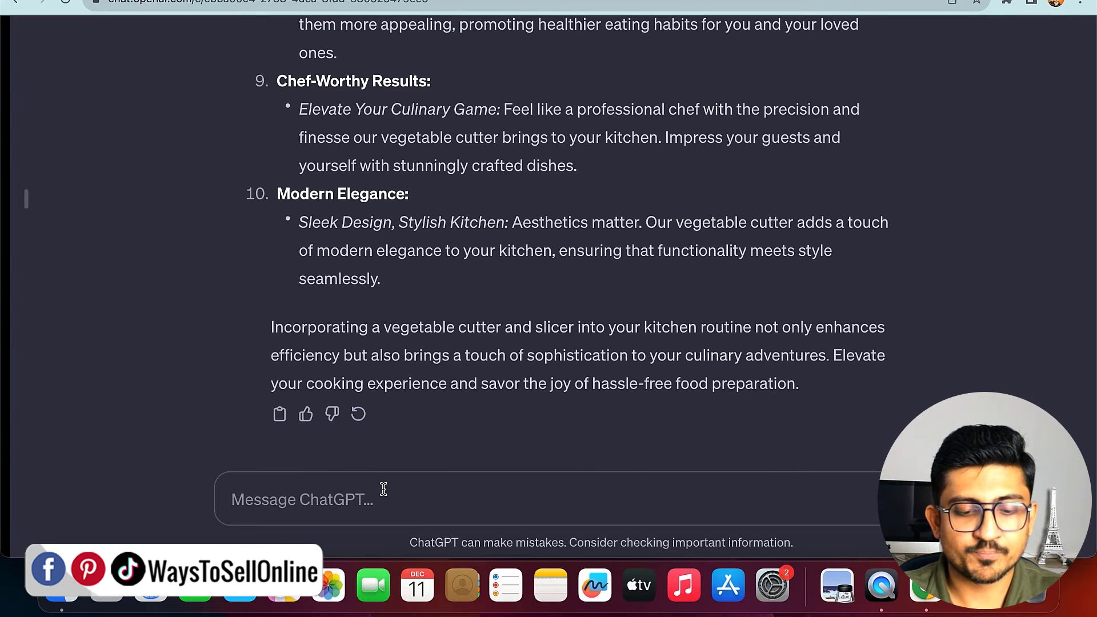
Ask ChatGPT for 3 unique selling points that convince buyers to purchase this product.
type("please write")
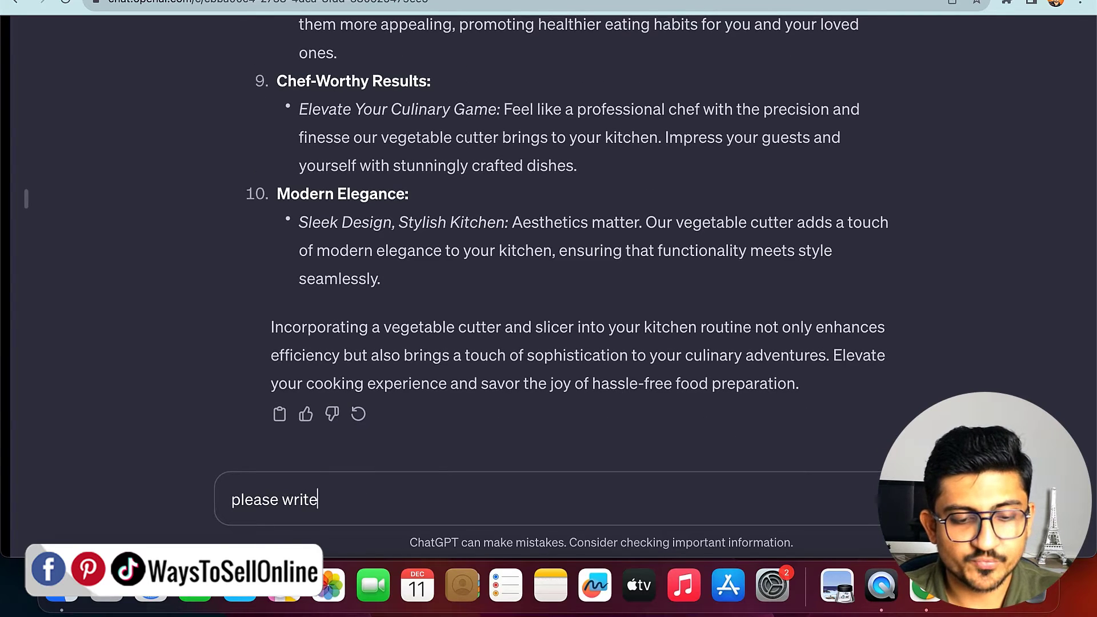
type(" 3 unique s")
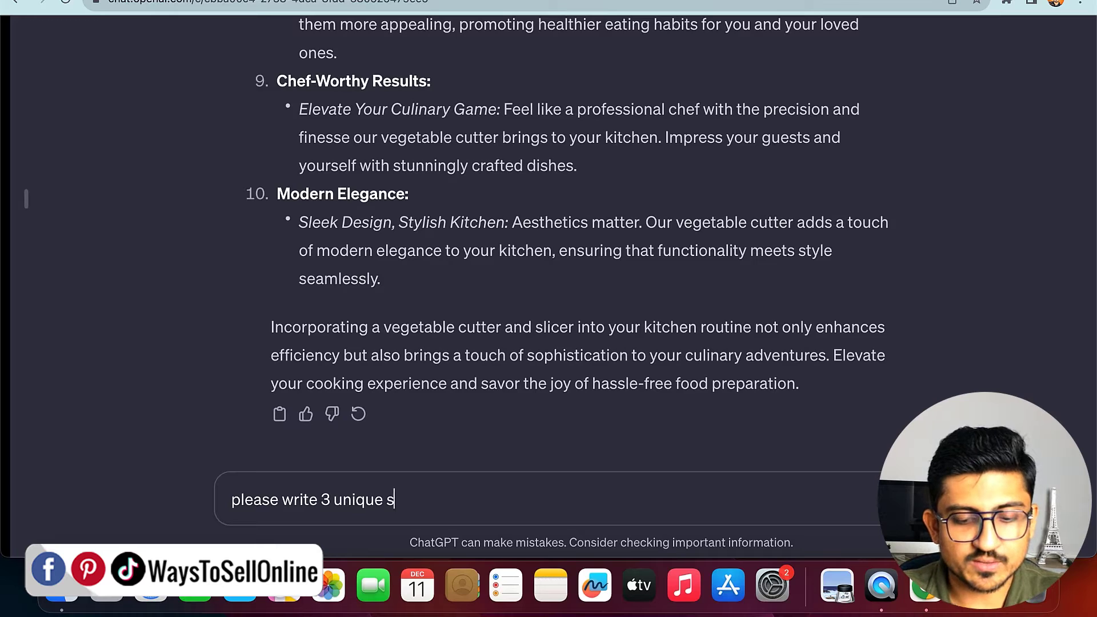
type("elling points r")
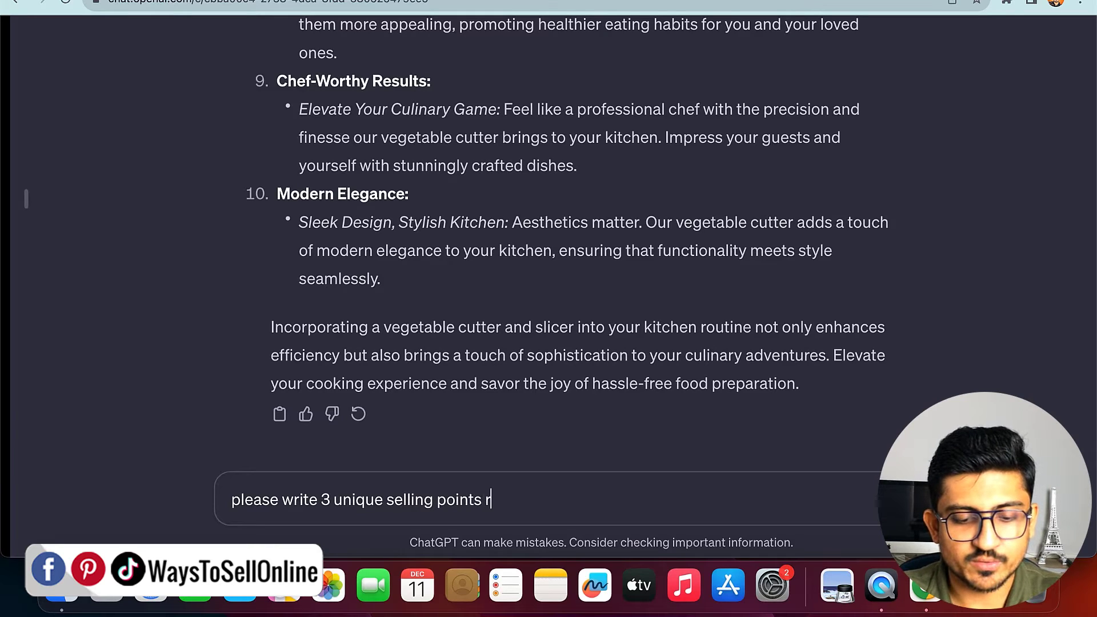
type("egarding this produ")
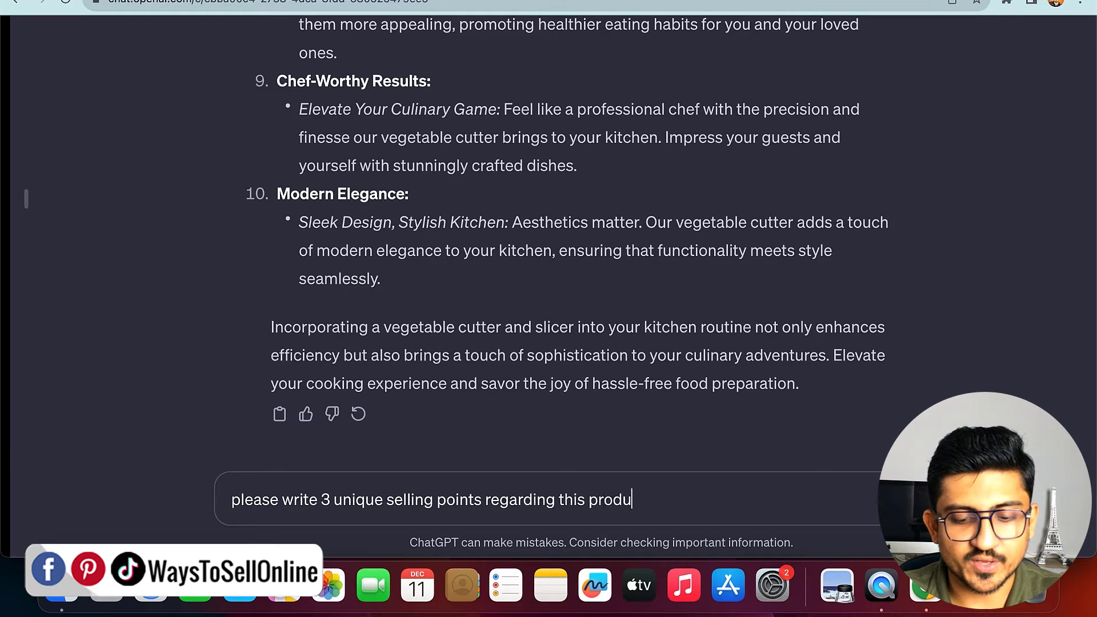
type("ct that can convin")
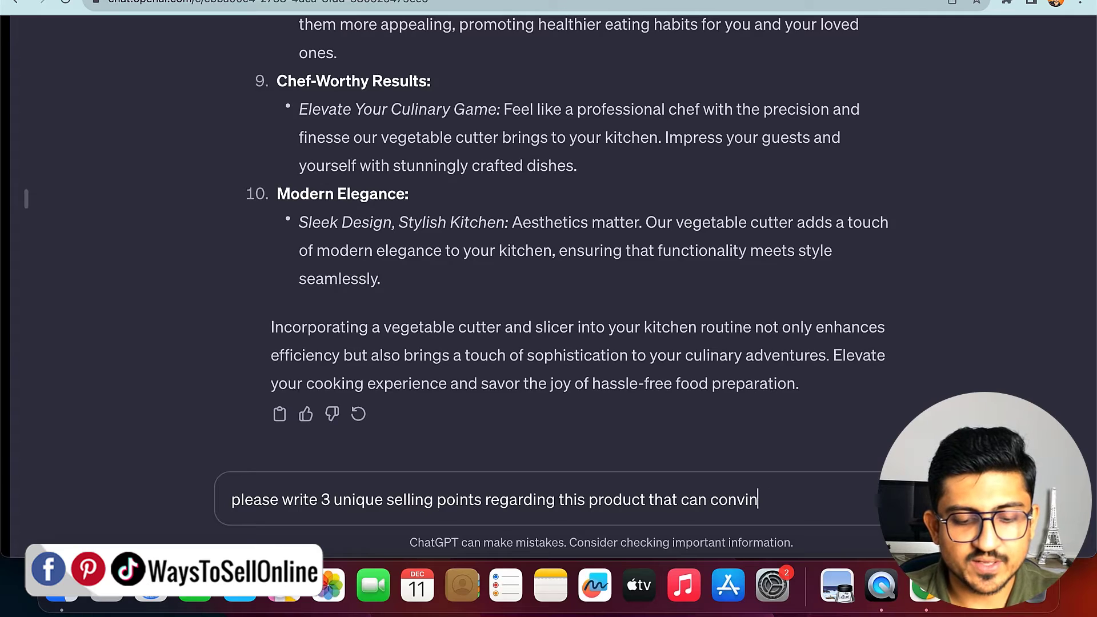
type("ce the buyer to p")
type("urchase that product i")
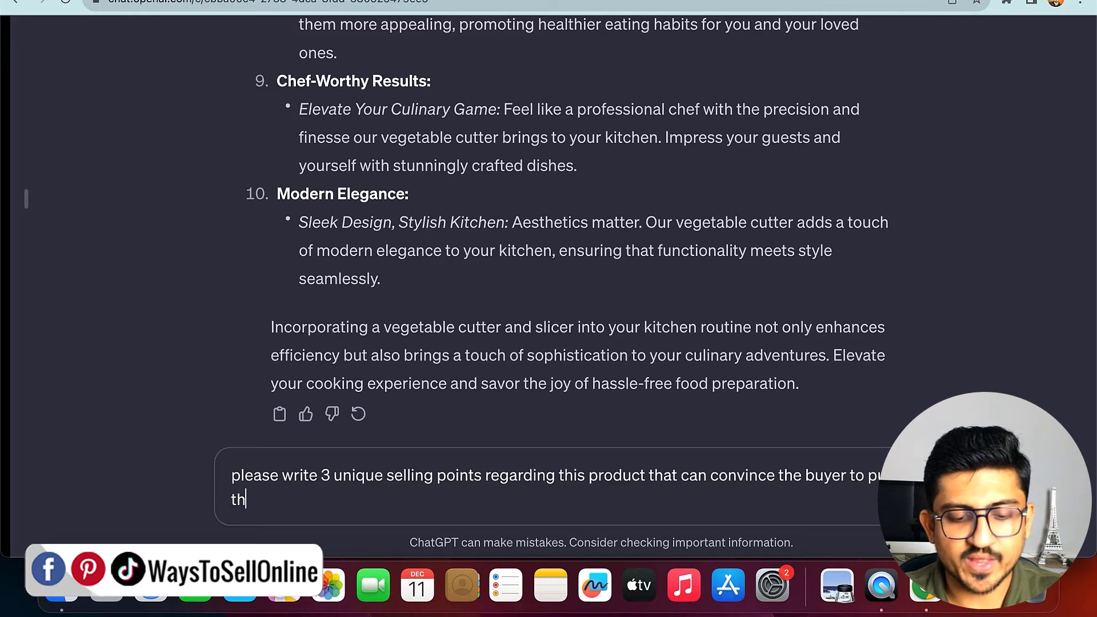
type("nstanstly")
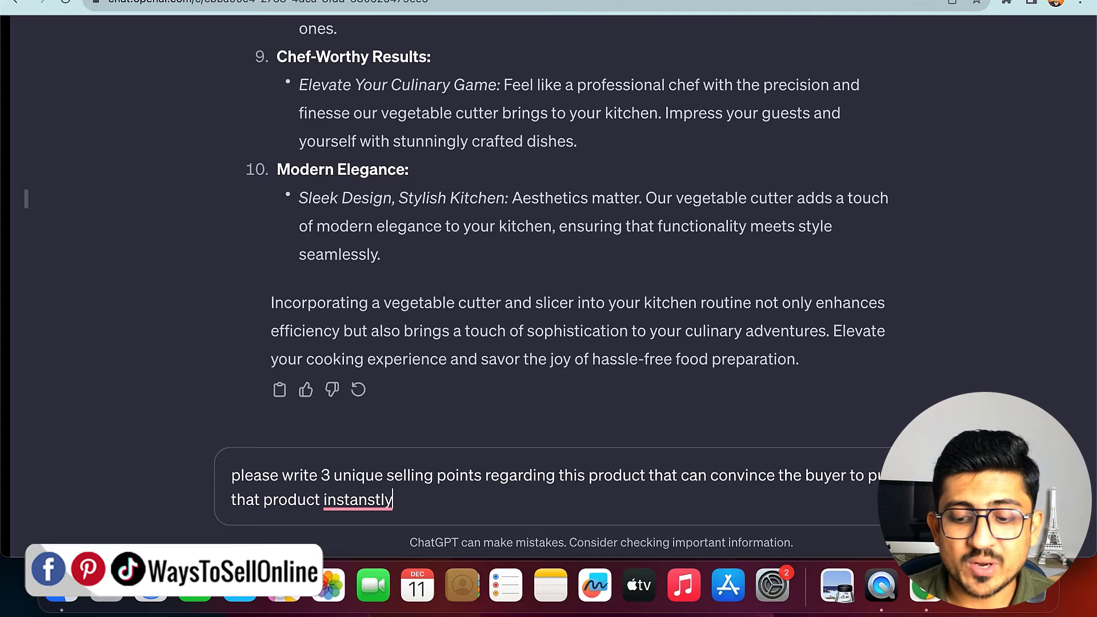
key("Return")
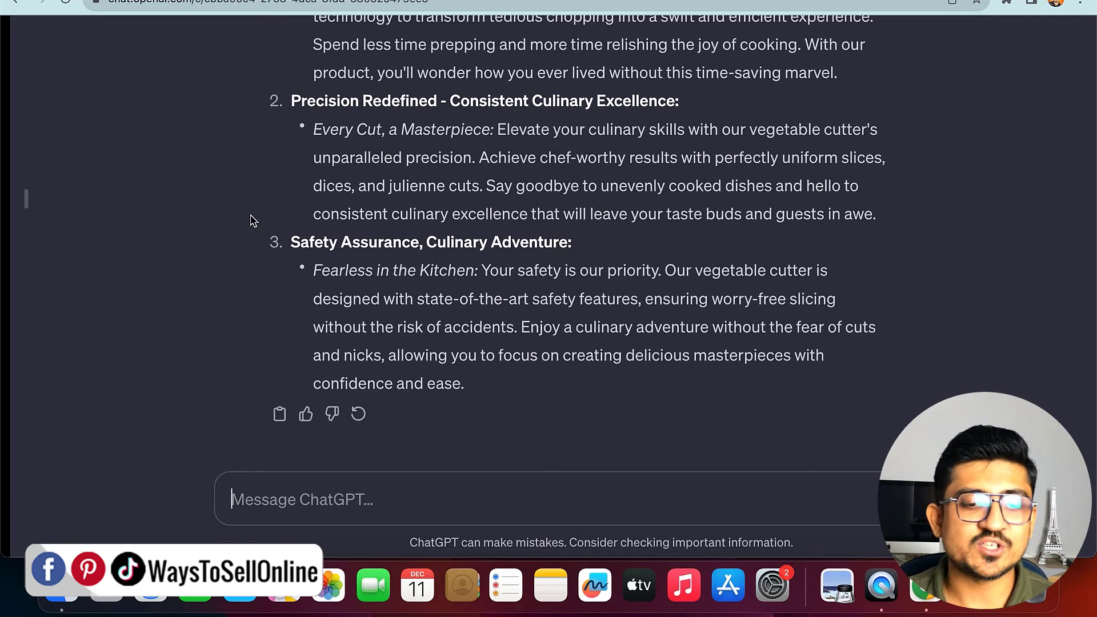
scroll(252, 221, "up", 3)
scroll(252, 220, "up", 2)
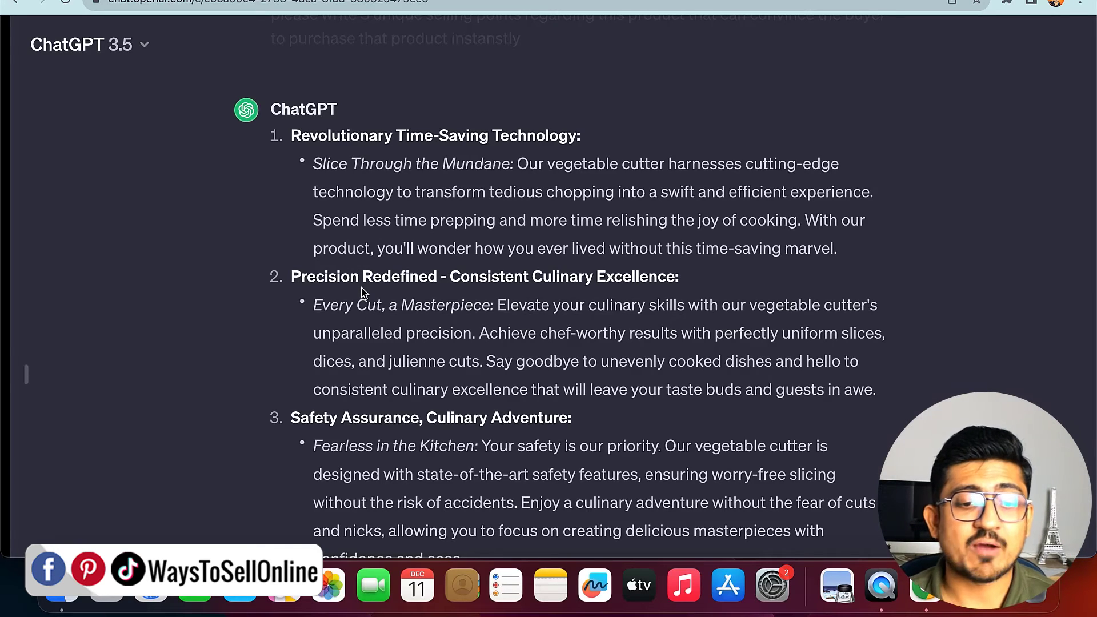
scroll(361, 293, "down", 3)
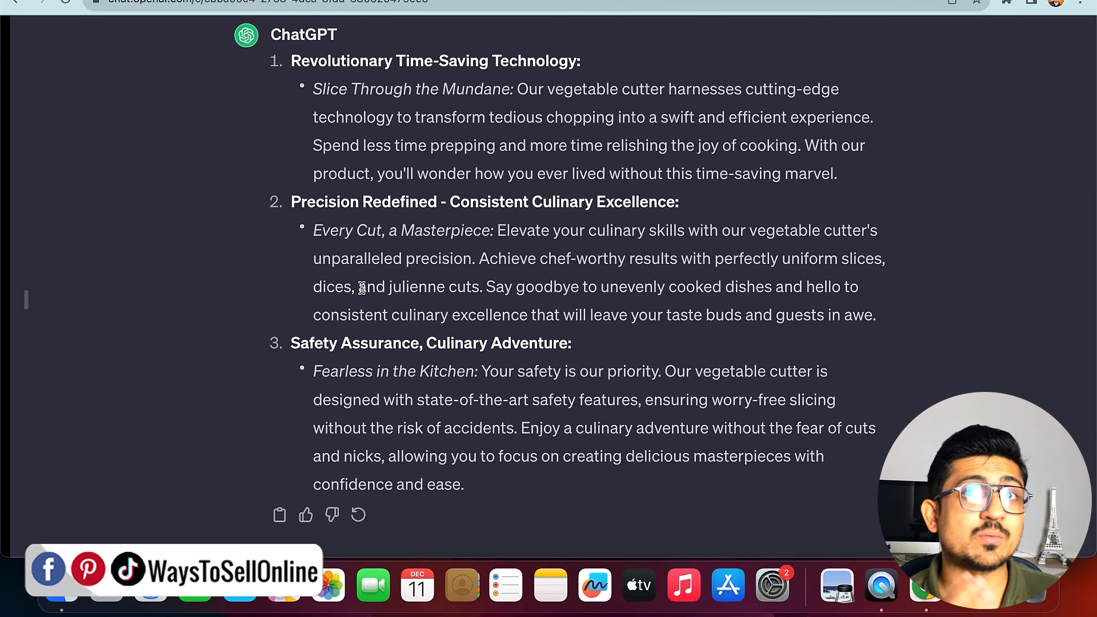